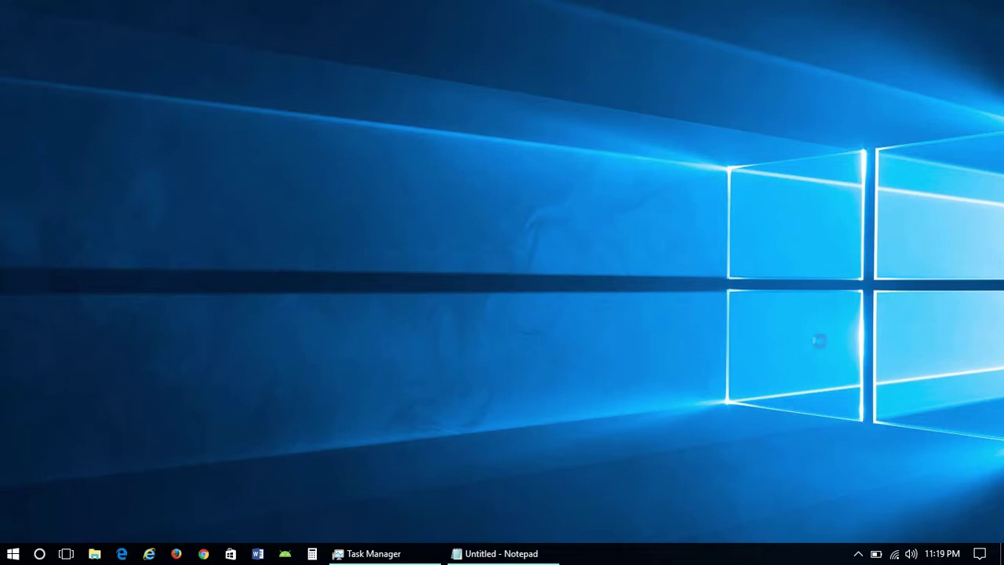
Try reaching network settings via the taskbar network icon and a 'network and' search, then dismiss
{"action": "right_click", "coordinate": [894, 553]}
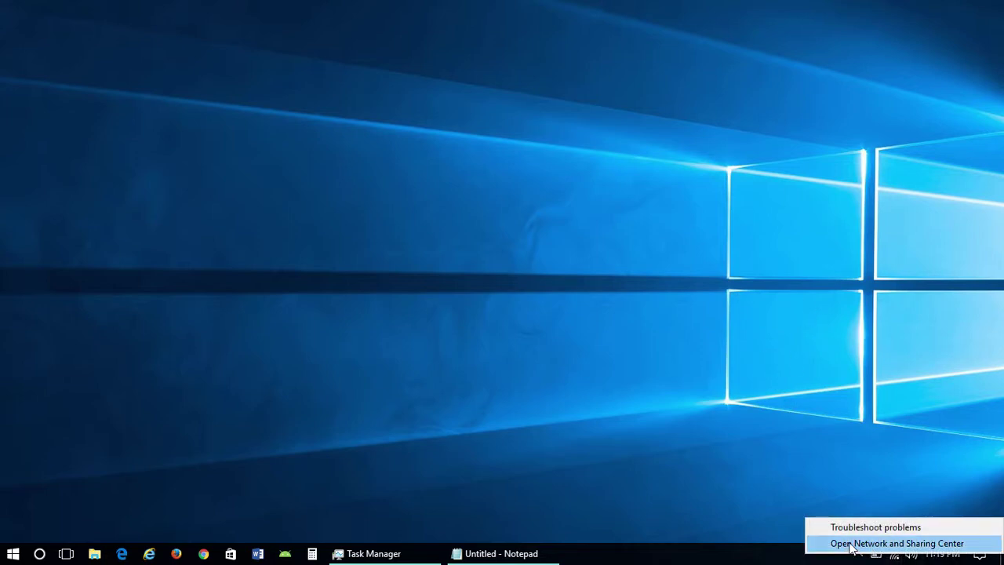
{"action": "left_click", "coordinate": [859, 544]}
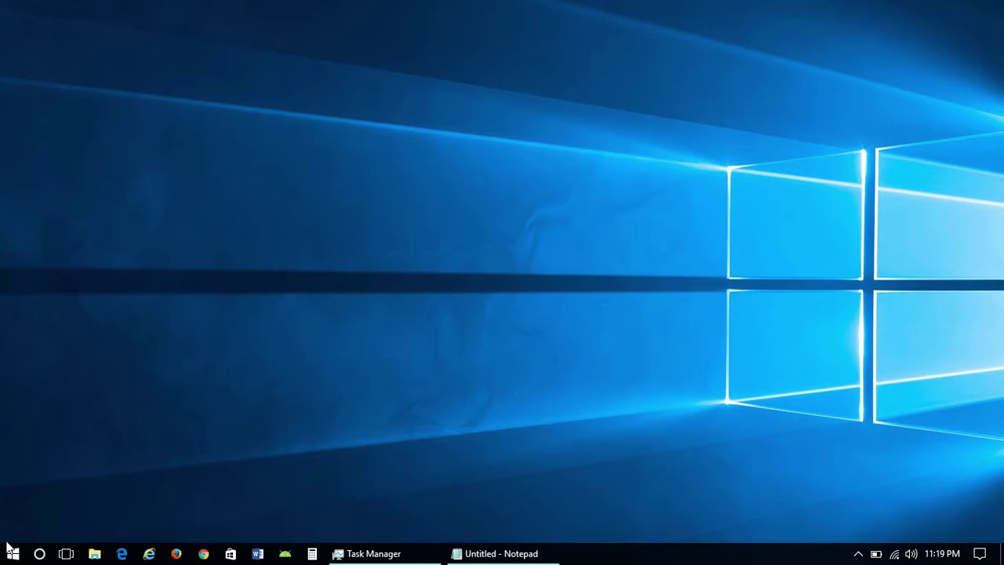
{"action": "key", "text": "super"}
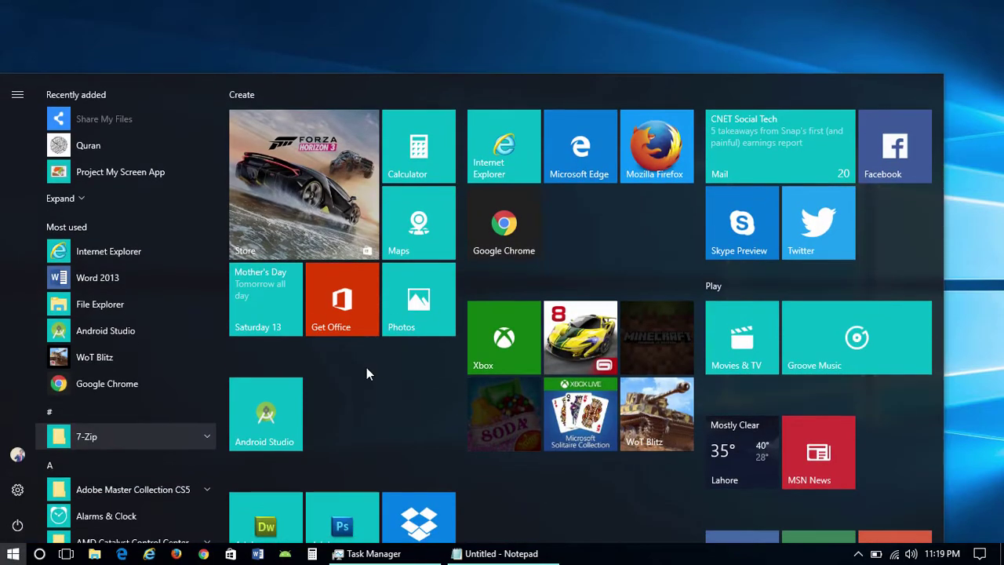
{"action": "type", "text": "network"}
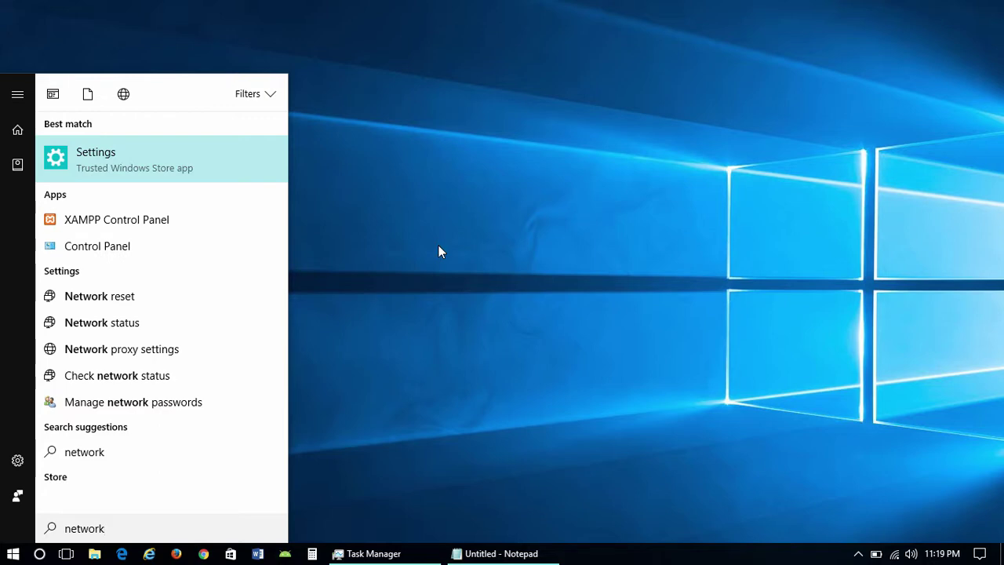
{"action": "type", "text": " and"}
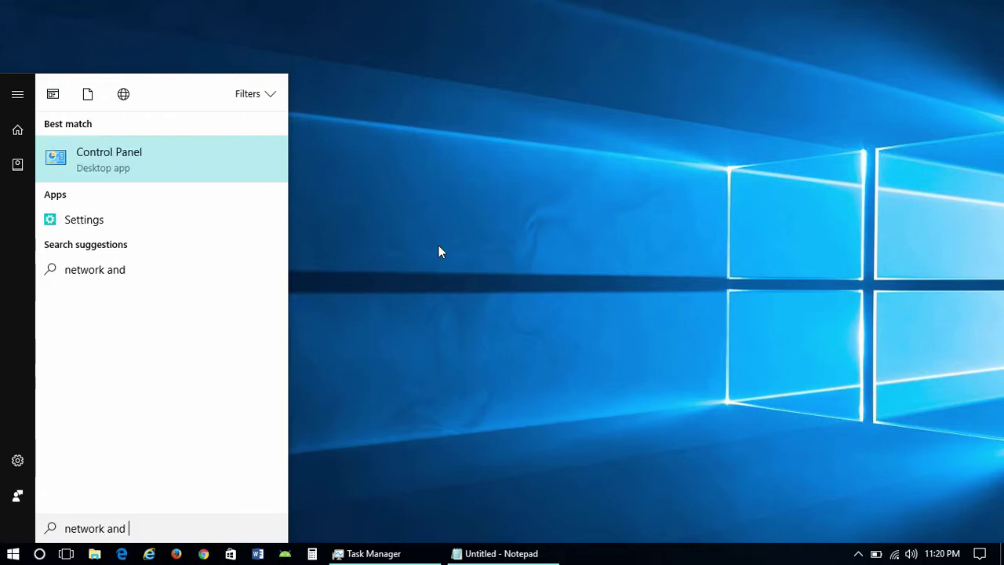
{"action": "left_click", "coordinate": [12, 553]}
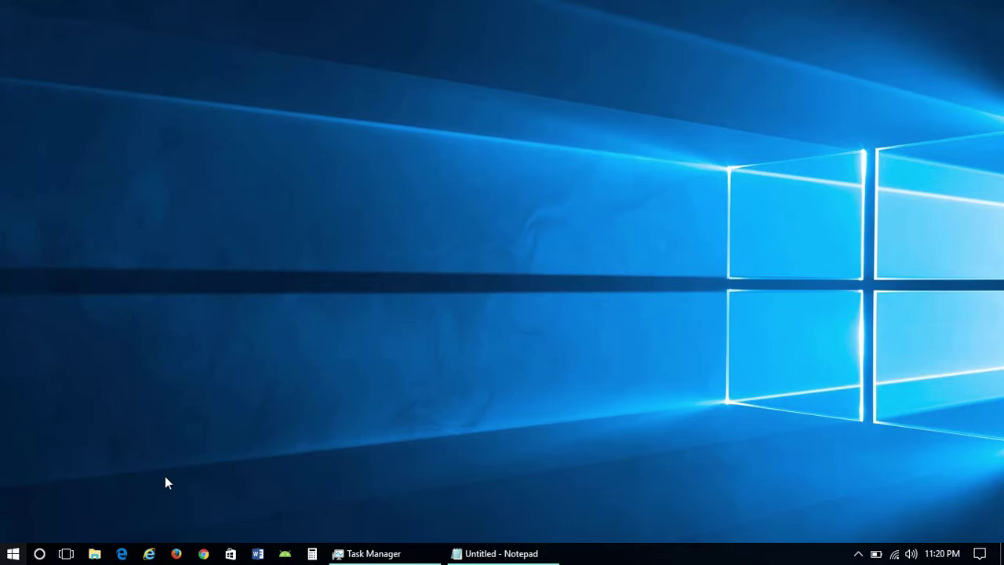
Launch Control Panel from a Start search for 'control panel'
{"action": "key", "text": "super"}
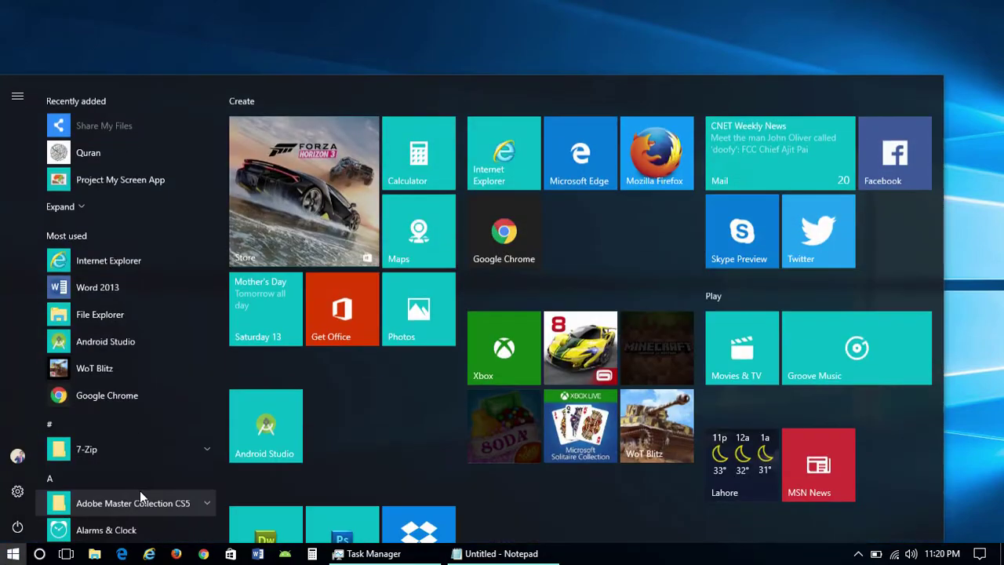
{"action": "type", "text": "control panel"}
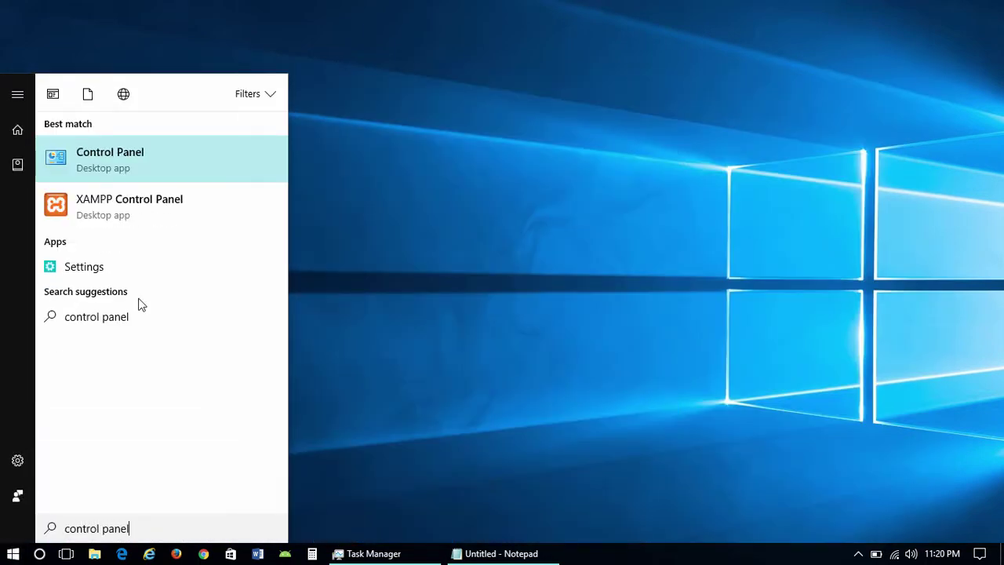
{"action": "left_click", "coordinate": [163, 169]}
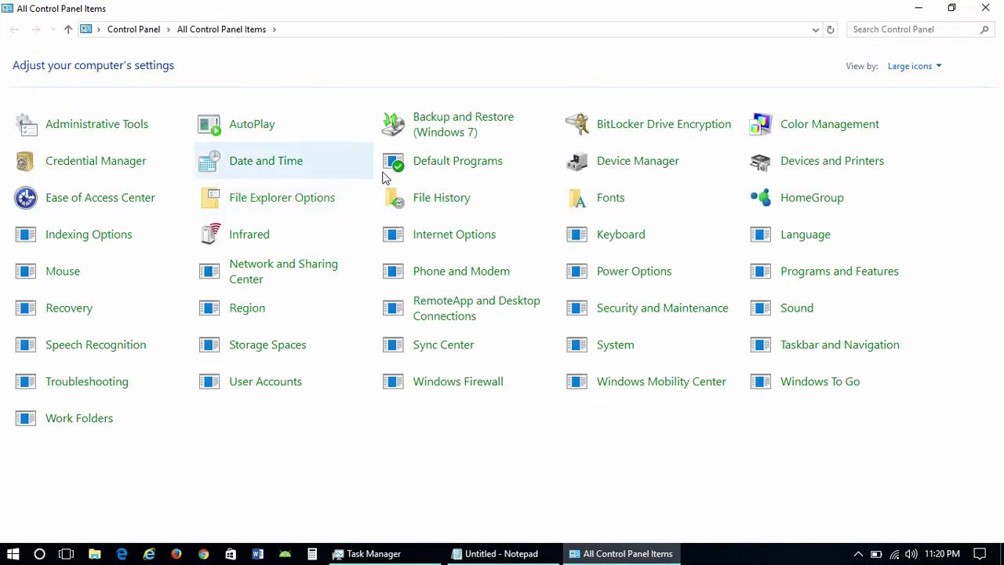
Switch Control Panel's view to Large icons and open Network and Sharing Center
{"action": "left_click", "coordinate": [912, 67]}
{"action": "left_click", "coordinate": [920, 85]}
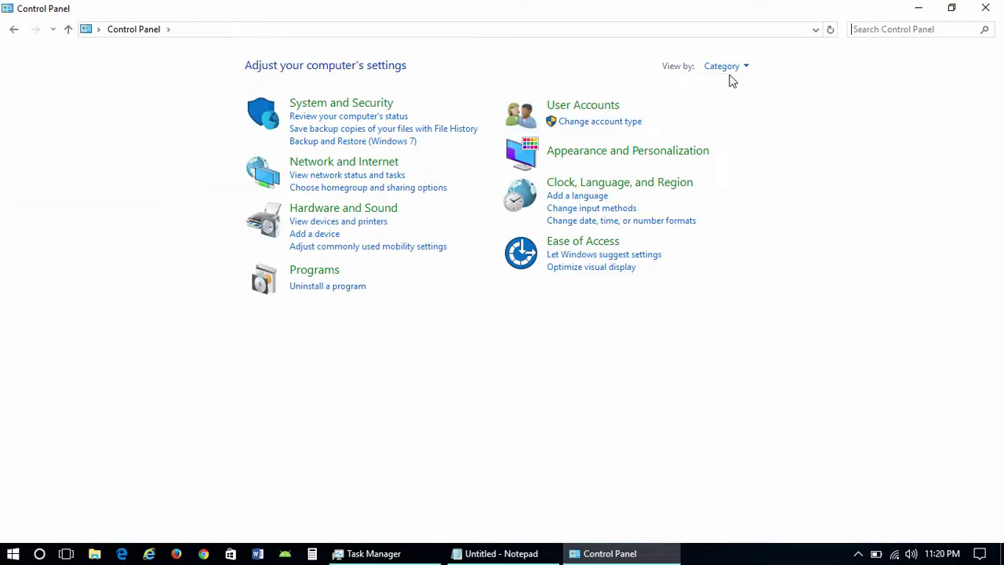
{"action": "left_click", "coordinate": [725, 69]}
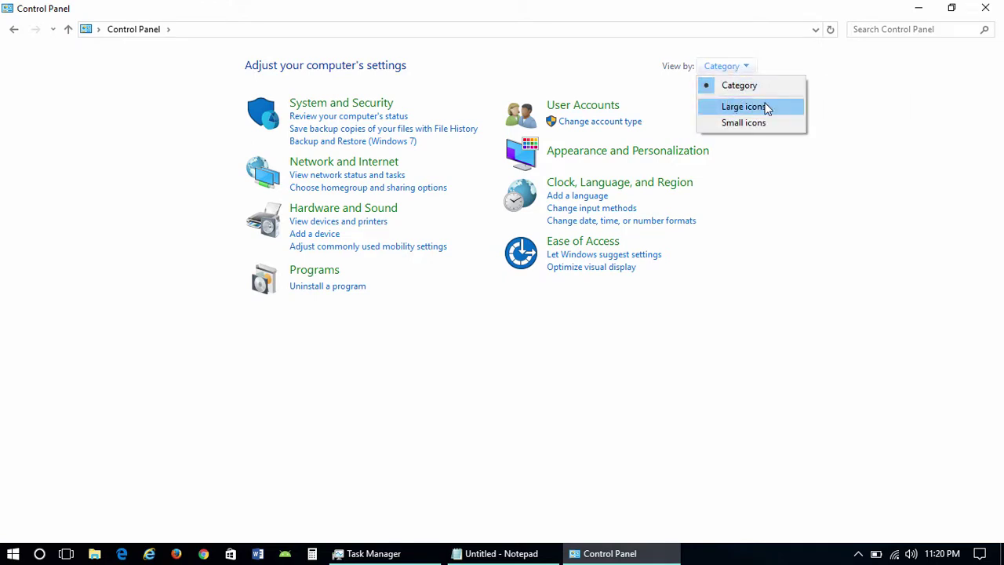
{"action": "left_click", "coordinate": [766, 109]}
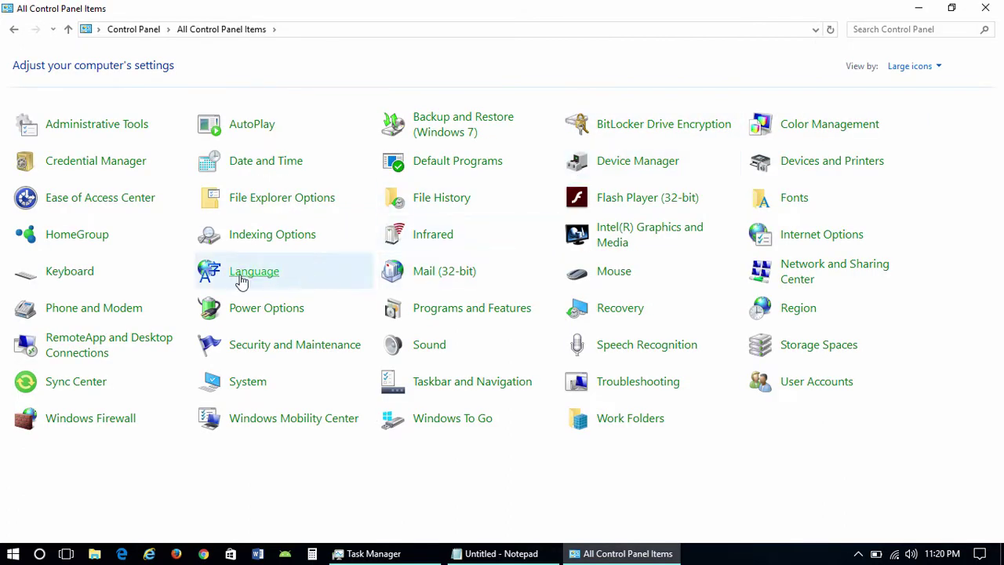
{"action": "left_click", "coordinate": [821, 271]}
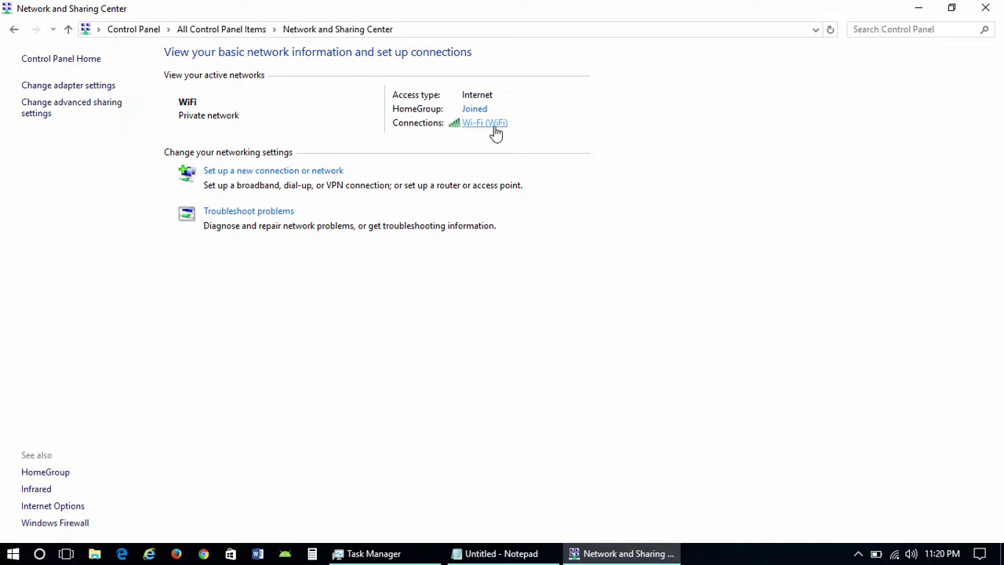
{"action": "left_click", "coordinate": [494, 129]}
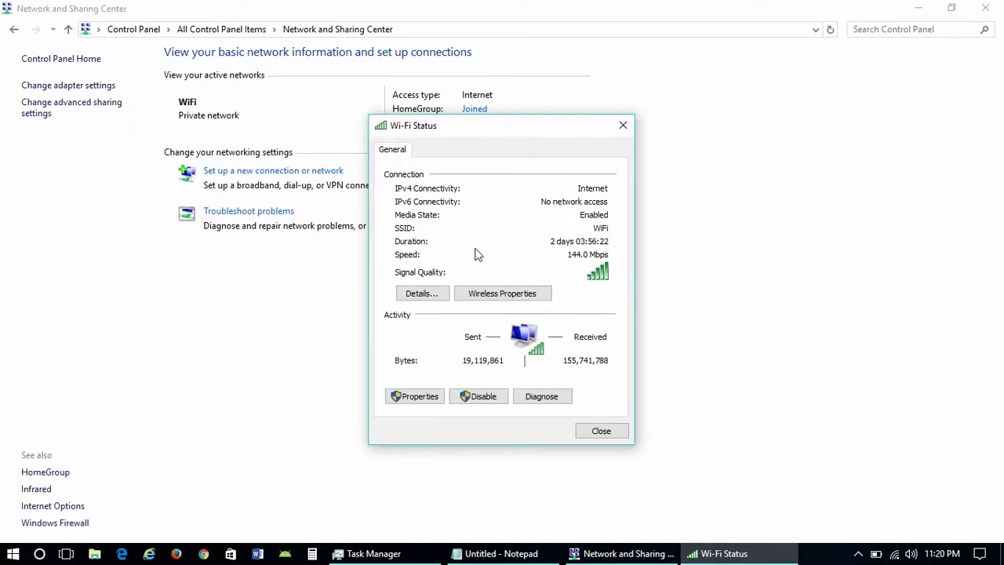
{"action": "left_click", "coordinate": [492, 295]}
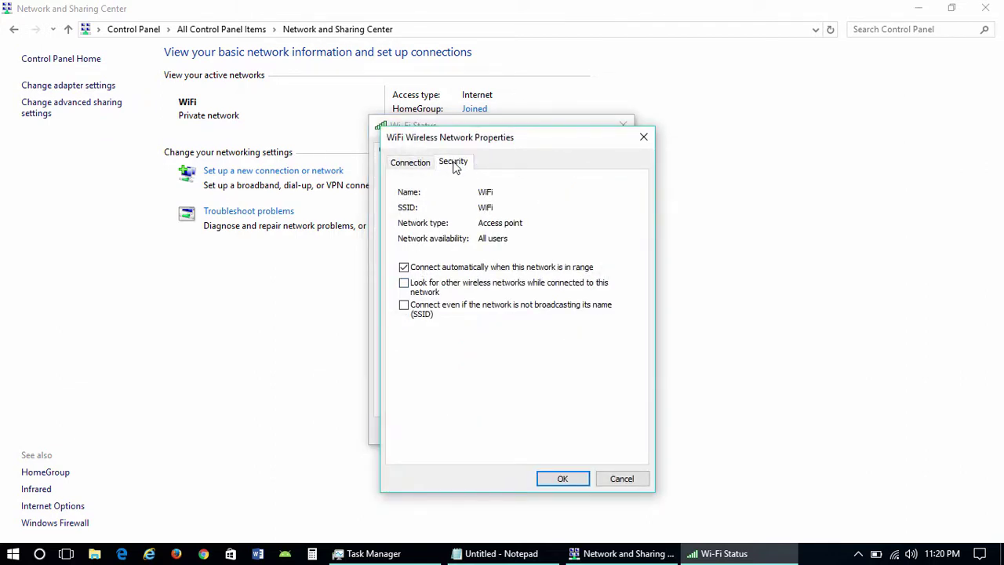
{"action": "left_click", "coordinate": [453, 162]}
{"action": "left_click", "coordinate": [482, 264]}
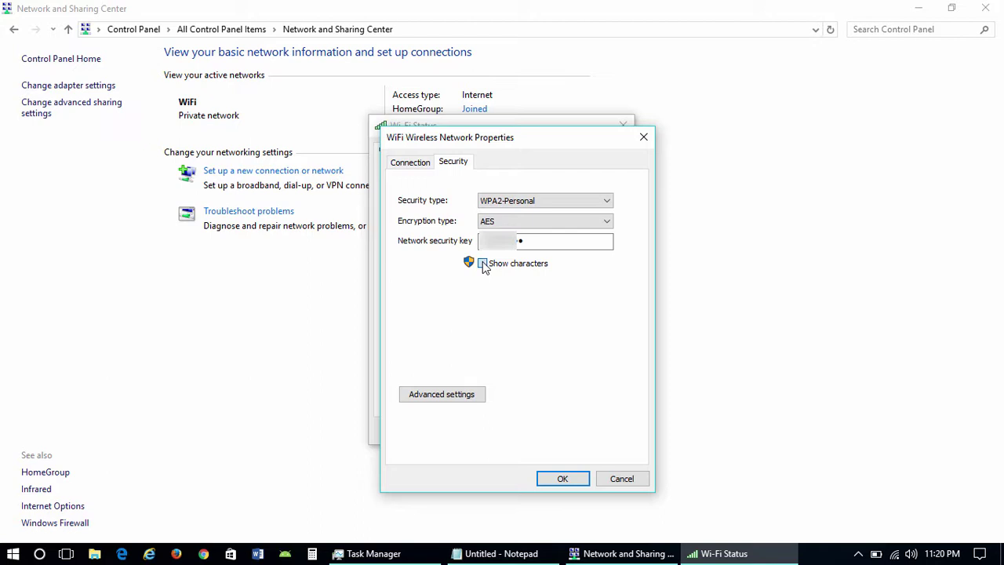
{"action": "left_click", "coordinate": [482, 263]}
{"action": "left_click", "coordinate": [537, 242]}
{"action": "left_click_drag", "start_coordinate": [537, 242], "coordinate": [492, 246]}
{"action": "left_click", "coordinate": [504, 271]}
{"action": "left_click", "coordinate": [625, 481]}
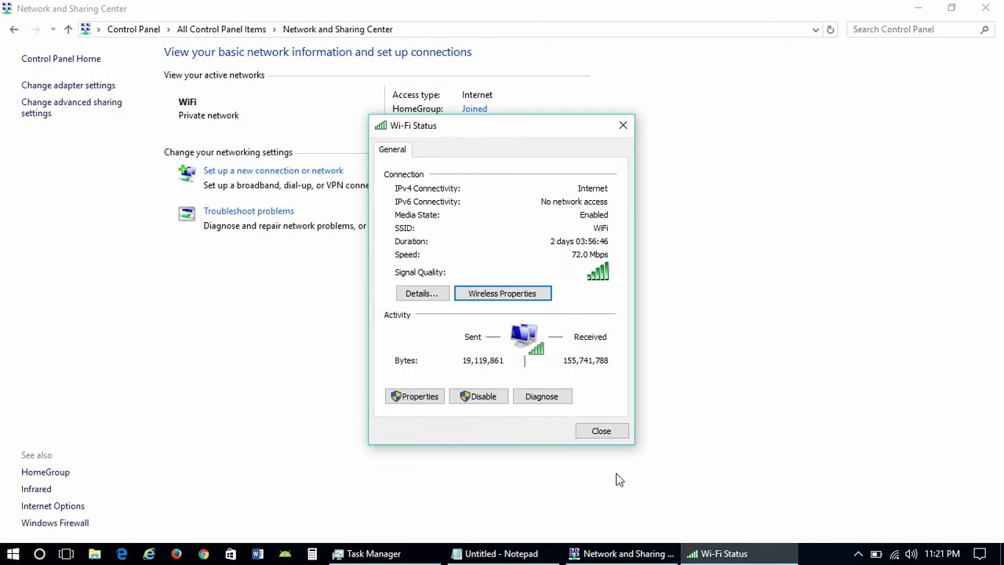
{"action": "left_click", "coordinate": [608, 431]}
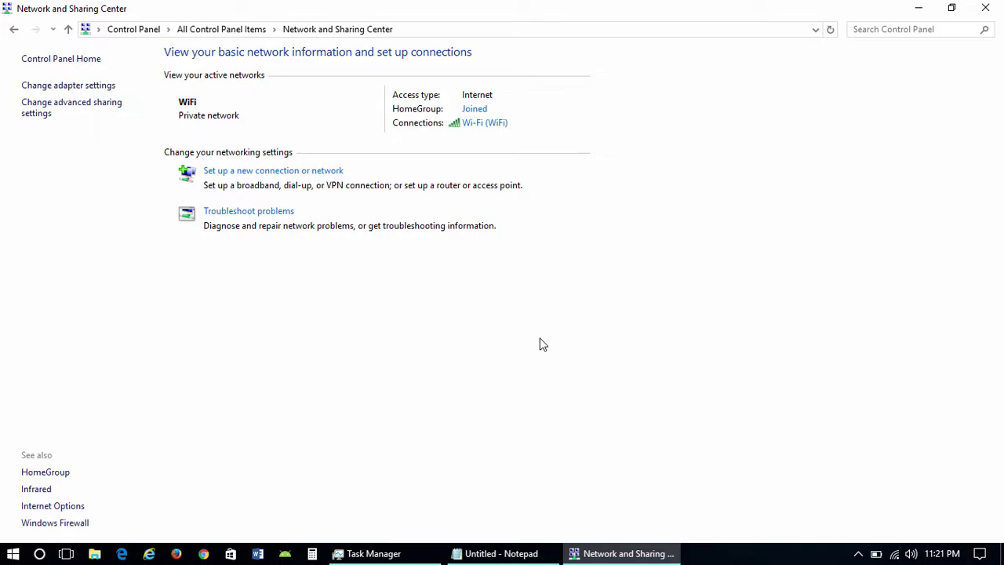
Close the Network and Sharing Center window and bring up the Win+X power-user menu
{"action": "left_click", "coordinate": [985, 7]}
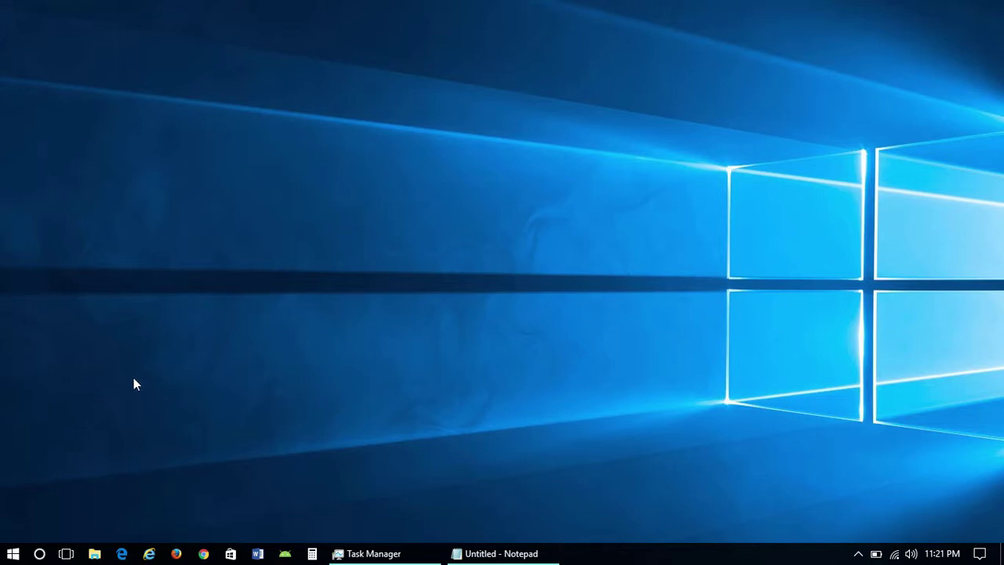
{"action": "right_click", "coordinate": [12, 555]}
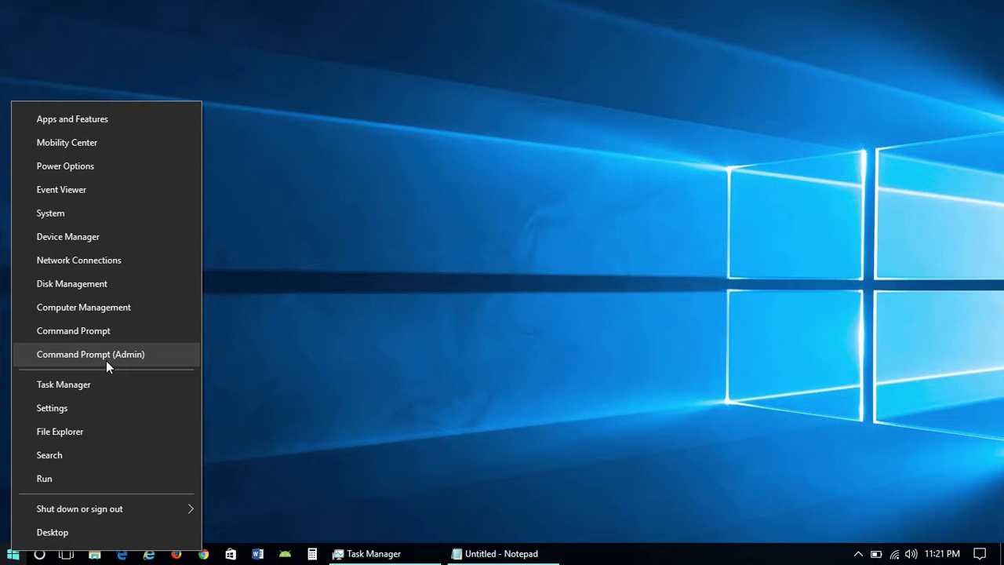
Open Command Prompt via the Run dialog and type 'netsh wlan show profile'
{"action": "left_click", "coordinate": [368, 294]}
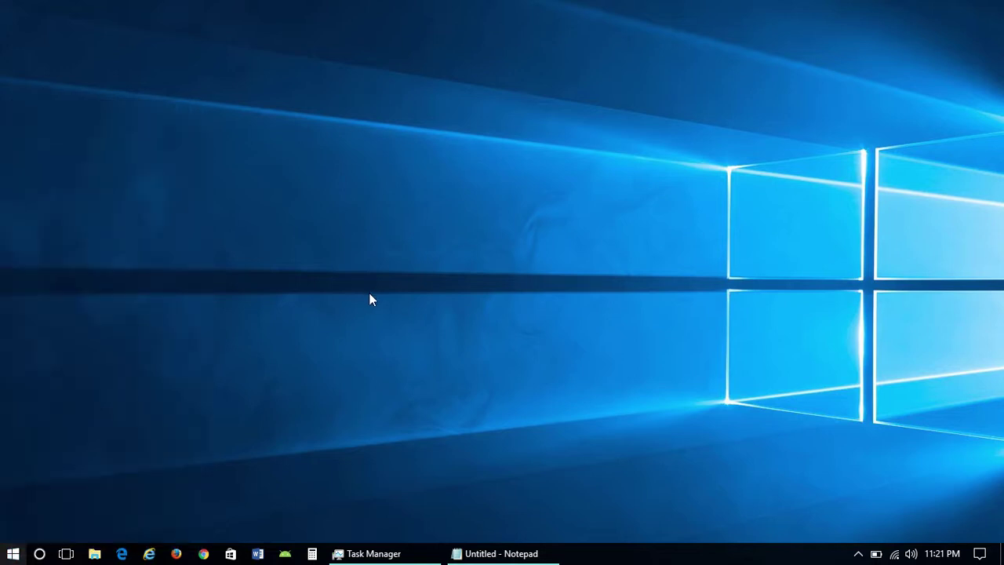
{"action": "left_click", "coordinate": [6, 554]}
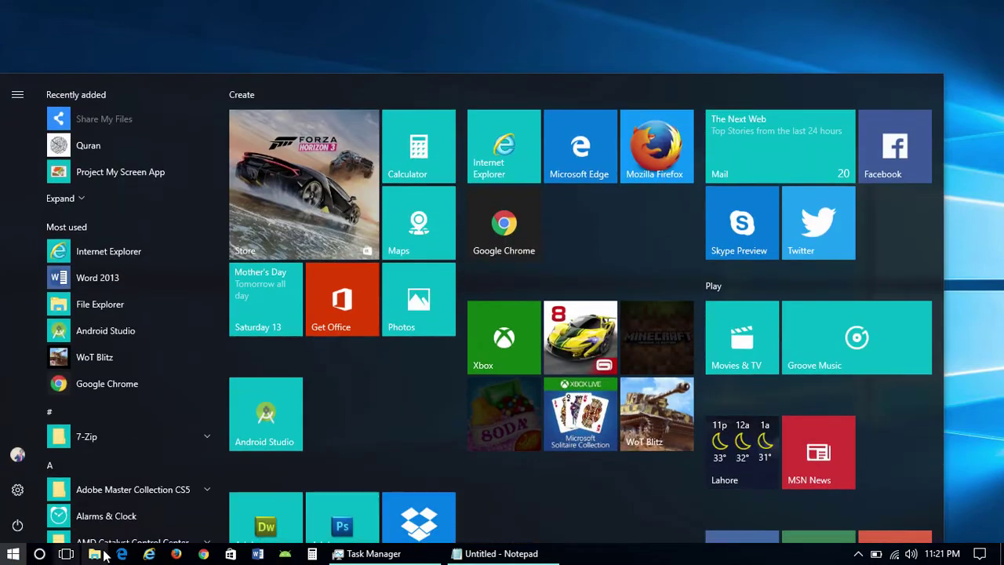
{"action": "type", "text": "ru"}
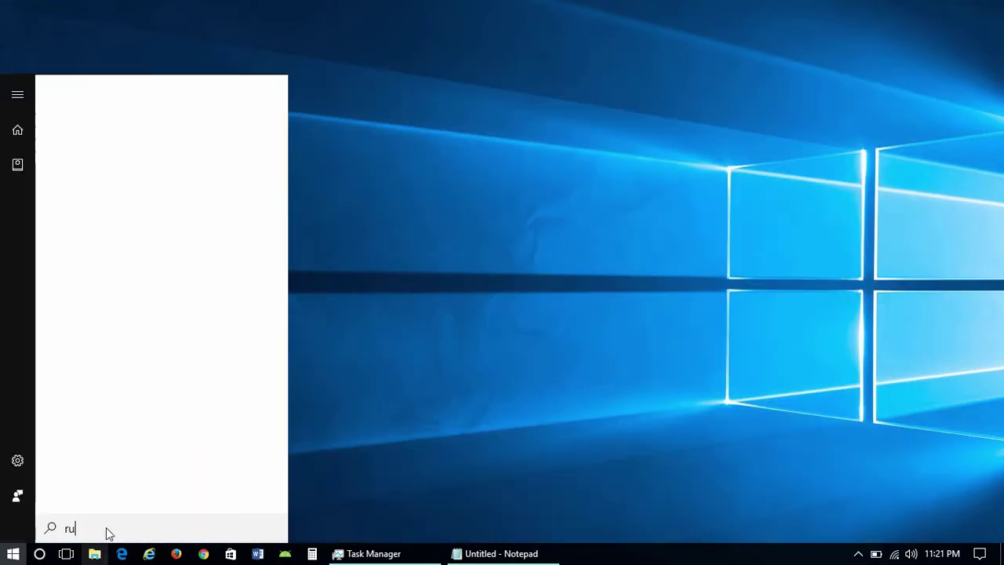
{"action": "type", "text": "n"}
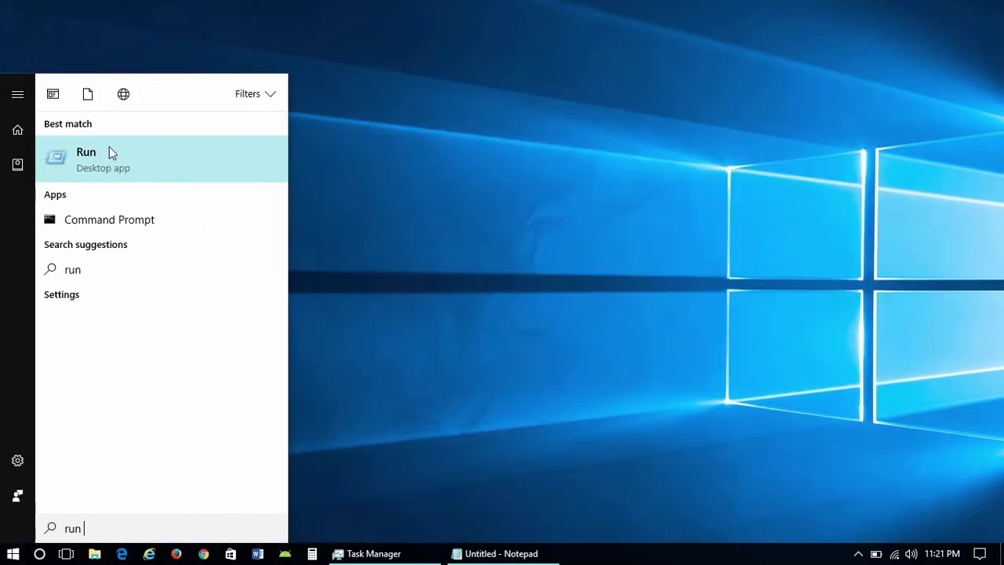
{"action": "left_click", "coordinate": [141, 150]}
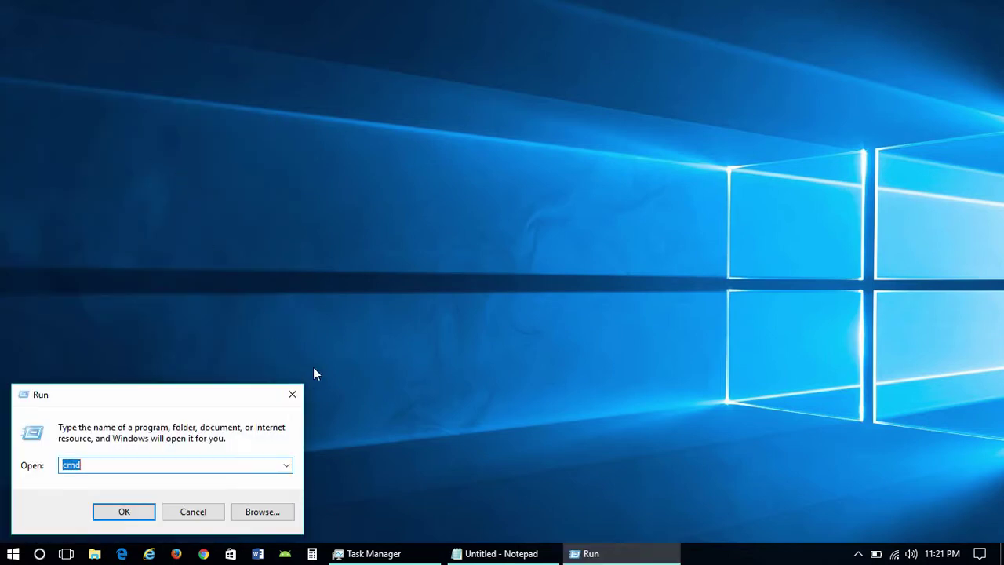
{"action": "type", "text": "c"}
{"action": "key", "text": "BackSpace"}
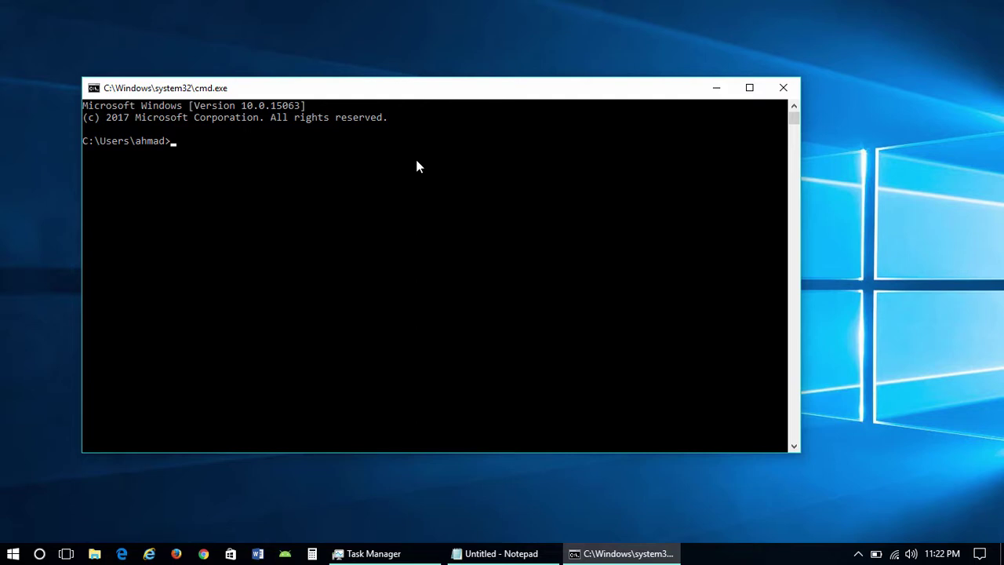
{"action": "type", "text": "netsh wl"}
{"action": "type", "text": "an show profi"}
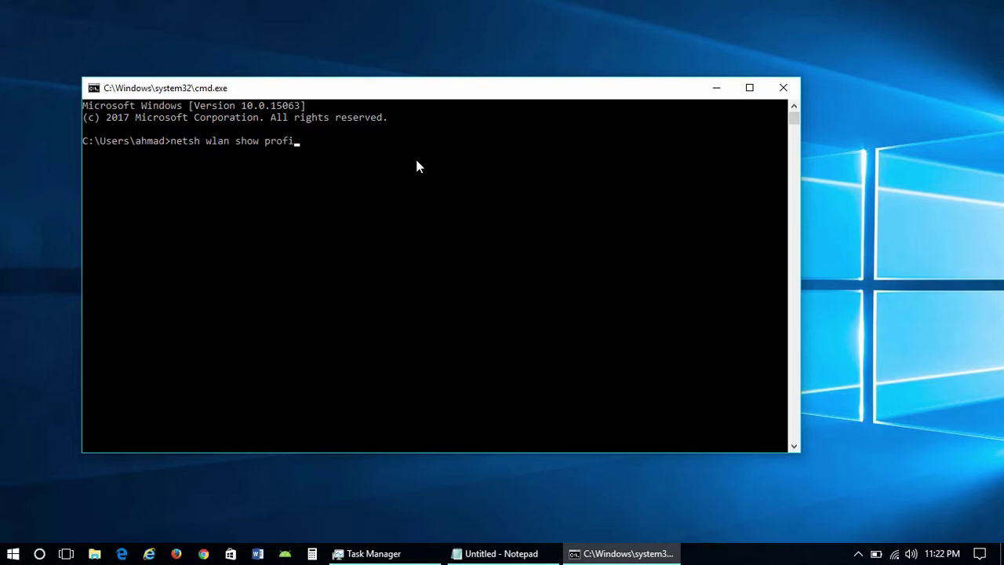
{"action": "type", "text": "le"}
Run 'netsh wlan show profile' and review all listed profiles, including Faculty and Superior
{"action": "key", "text": "Return"}
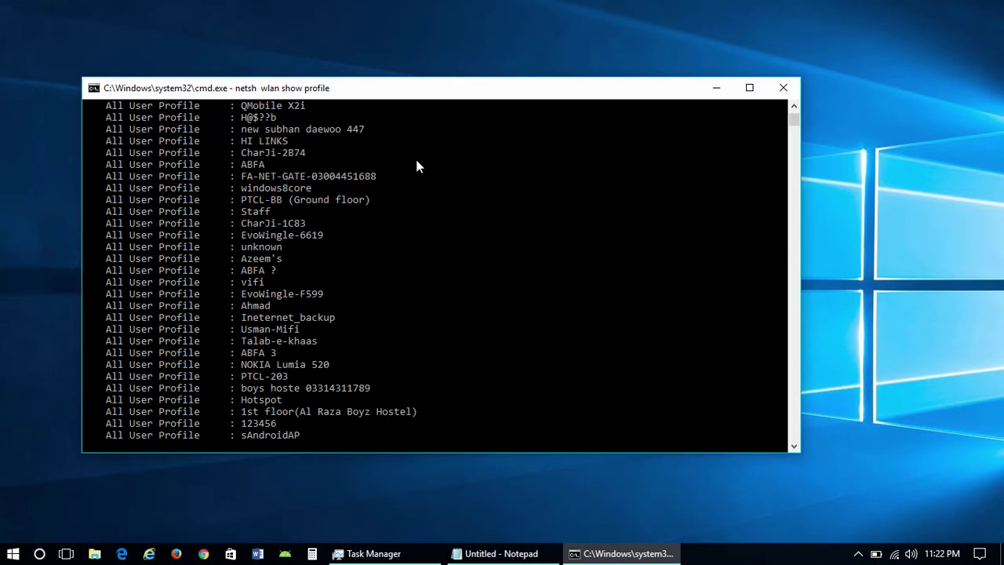
{"action": "scroll", "coordinate": [352, 278], "scroll_direction": "up", "scroll_amount": 5}
{"action": "scroll", "coordinate": [354, 275], "scroll_direction": "up", "scroll_amount": 8}
{"action": "scroll", "coordinate": [353, 274], "scroll_direction": "up", "scroll_amount": 8}
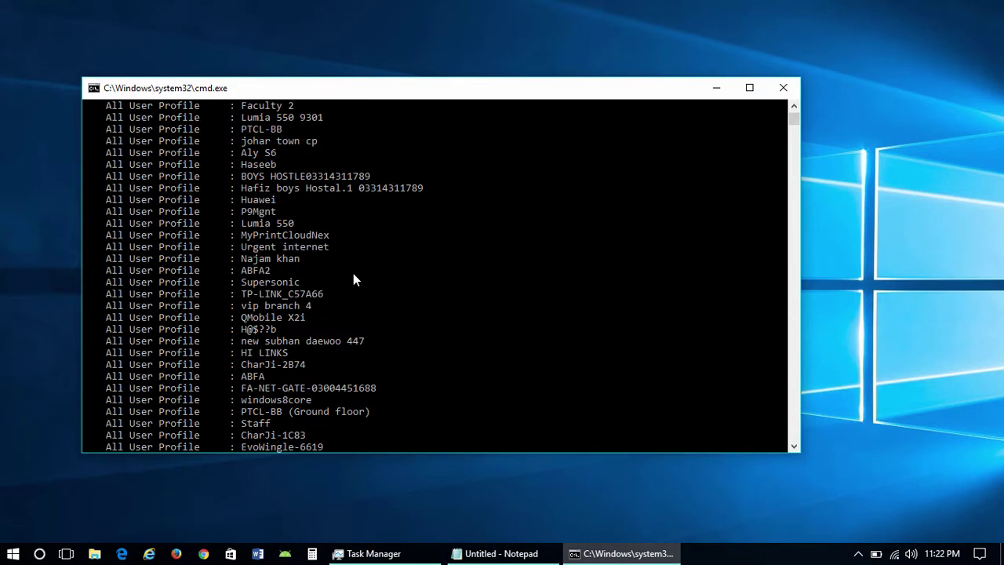
{"action": "scroll", "coordinate": [354, 274], "scroll_direction": "up", "scroll_amount": 4}
{"action": "scroll", "coordinate": [354, 275], "scroll_direction": "up", "scroll_amount": 1}
{"action": "scroll", "coordinate": [353, 280], "scroll_direction": "down", "scroll_amount": 3}
{"action": "scroll", "coordinate": [353, 280], "scroll_direction": "down", "scroll_amount": 1}
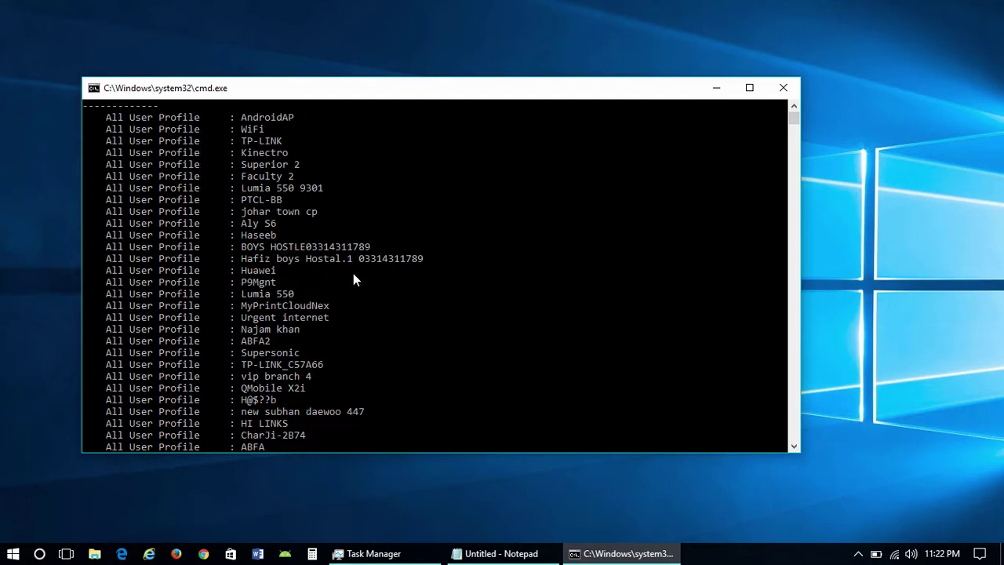
{"action": "scroll", "coordinate": [353, 280], "scroll_direction": "down", "scroll_amount": 3}
{"action": "scroll", "coordinate": [352, 276], "scroll_direction": "up", "scroll_amount": 3}
{"action": "scroll", "coordinate": [353, 280], "scroll_direction": "down", "scroll_amount": 1}
{"action": "scroll", "coordinate": [353, 279], "scroll_direction": "down", "scroll_amount": 3}
{"action": "scroll", "coordinate": [353, 280], "scroll_direction": "down", "scroll_amount": 1}
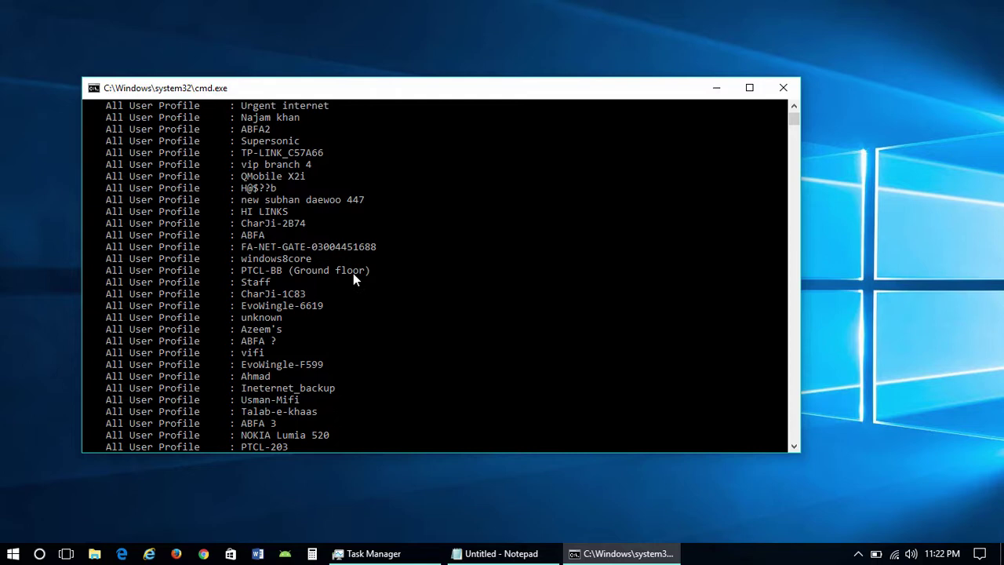
{"action": "scroll", "coordinate": [353, 280], "scroll_direction": "down", "scroll_amount": 1}
{"action": "scroll", "coordinate": [314, 263], "scroll_direction": "down", "scroll_amount": 1}
{"action": "scroll", "coordinate": [297, 256], "scroll_direction": "down", "scroll_amount": 3}
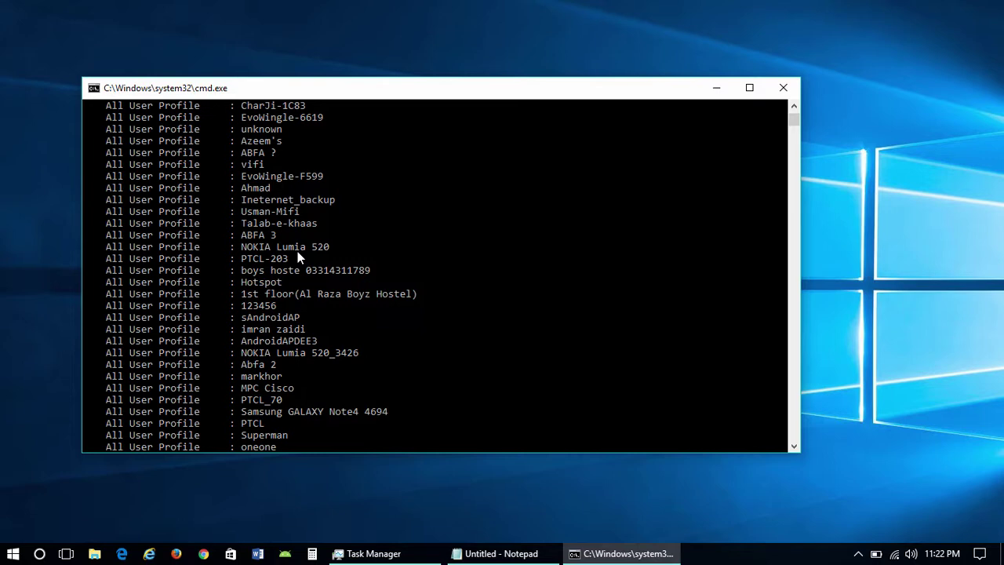
{"action": "scroll", "coordinate": [297, 252], "scroll_direction": "down", "scroll_amount": 3}
{"action": "scroll", "coordinate": [297, 253], "scroll_direction": "down", "scroll_amount": 1}
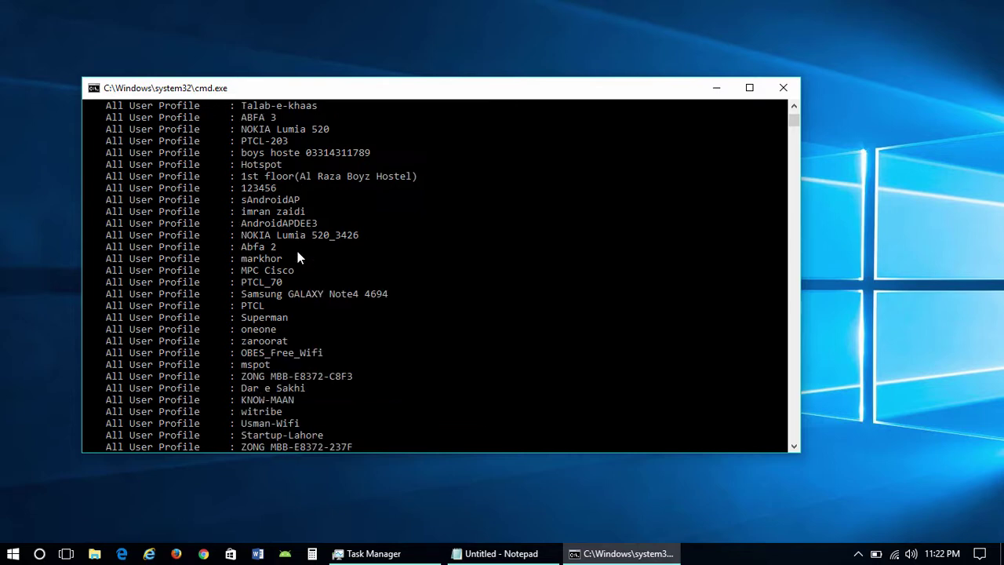
{"action": "scroll", "coordinate": [298, 256], "scroll_direction": "down", "scroll_amount": 1}
{"action": "scroll", "coordinate": [298, 256], "scroll_direction": "down", "scroll_amount": 1}
{"action": "scroll", "coordinate": [298, 257], "scroll_direction": "down", "scroll_amount": 8}
{"action": "scroll", "coordinate": [298, 253], "scroll_direction": "up", "scroll_amount": 1}
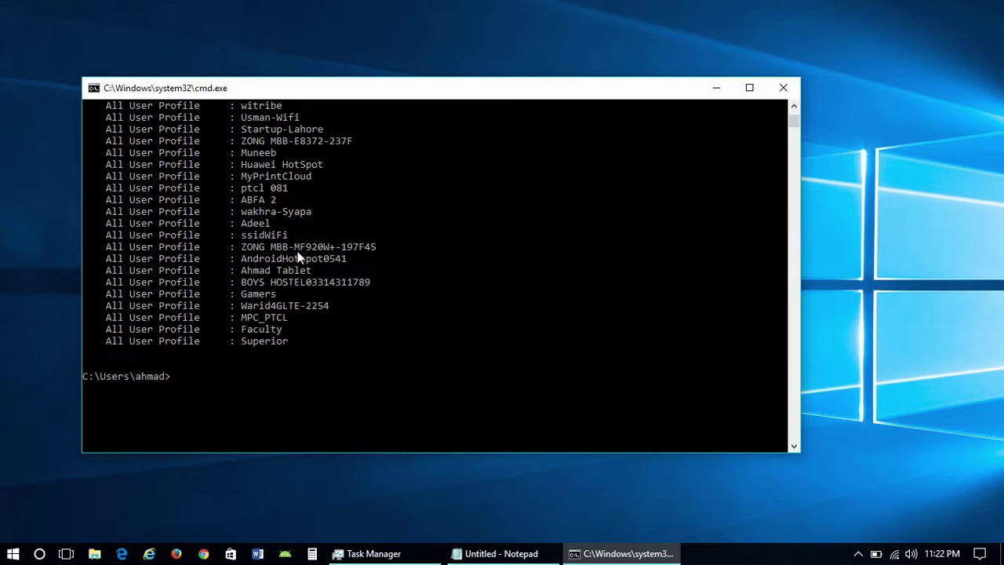
{"action": "scroll", "coordinate": [297, 253], "scroll_direction": "up", "scroll_amount": 1}
{"action": "scroll", "coordinate": [298, 258], "scroll_direction": "down", "scroll_amount": 1}
Run 'netsh wlan show profile "Faculty" key=clear', correcting typos along the way
{"action": "type", "text": "netw"}
{"action": "type", "text": "s"}
{"action": "key", "text": "BackSpace"}
{"action": "key", "text": "BackSpace"}
{"action": "type", "text": "sh "}
{"action": "type", "text": "wlan show "}
{"action": "type", "text": "profile \""}
{"action": "type", "text": "c"}
{"action": "key", "text": "BackSpace"}
{"action": "type", "text": "Faculty\" key"}
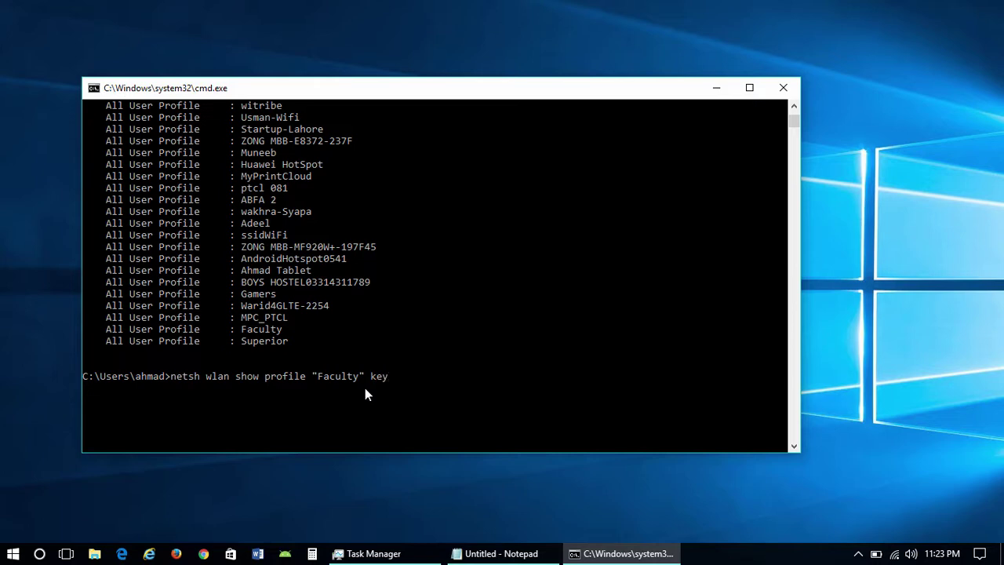
{"action": "type", "text": "=clear"}
{"action": "key", "text": "Return"}
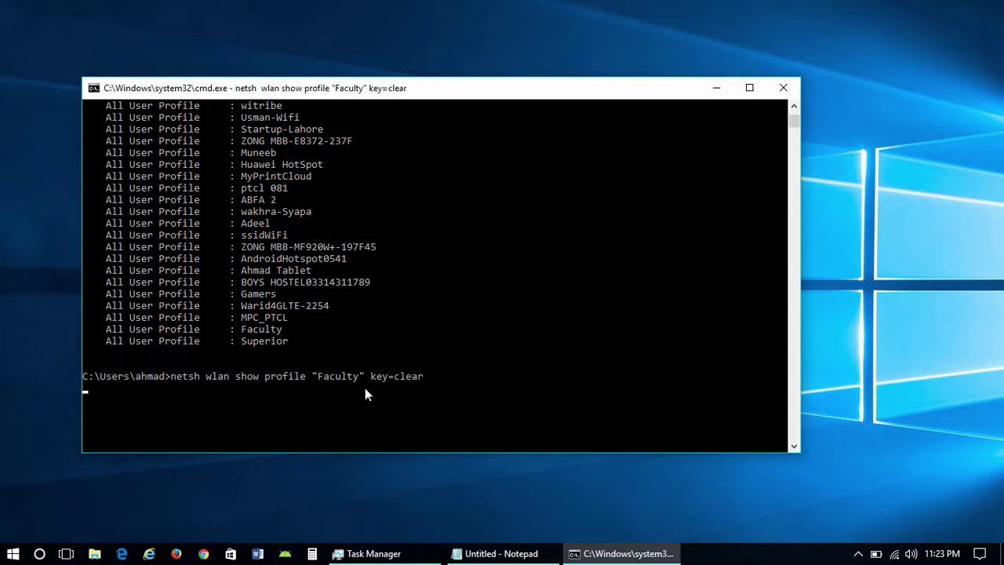
Scroll through the Faculty profile output and highlight the Security settings section
{"action": "scroll", "coordinate": [384, 353], "scroll_direction": "up", "scroll_amount": 1}
{"action": "scroll", "coordinate": [386, 349], "scroll_direction": "up", "scroll_amount": 2}
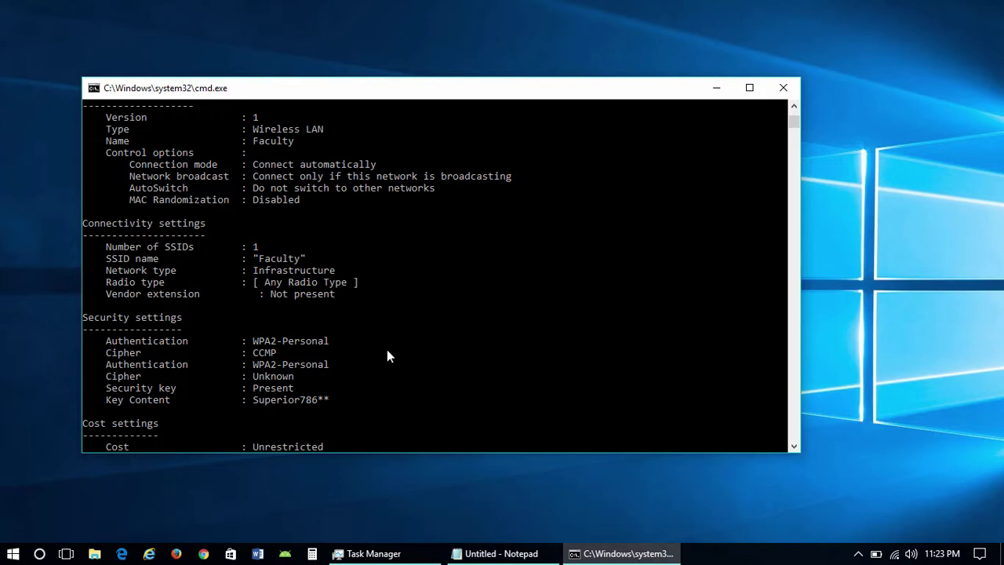
{"action": "scroll", "coordinate": [386, 349], "scroll_direction": "up", "scroll_amount": 2}
{"action": "scroll", "coordinate": [386, 349], "scroll_direction": "down", "scroll_amount": 1}
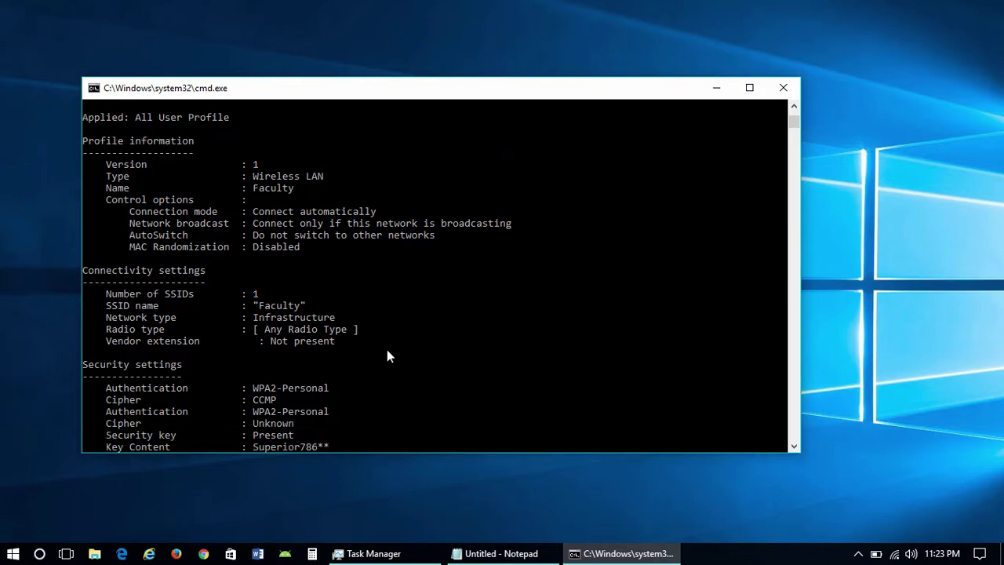
{"action": "scroll", "coordinate": [386, 349], "scroll_direction": "down", "scroll_amount": 1}
{"action": "scroll", "coordinate": [386, 349], "scroll_direction": "down", "scroll_amount": 2}
{"action": "scroll", "coordinate": [387, 349], "scroll_direction": "up", "scroll_amount": 1}
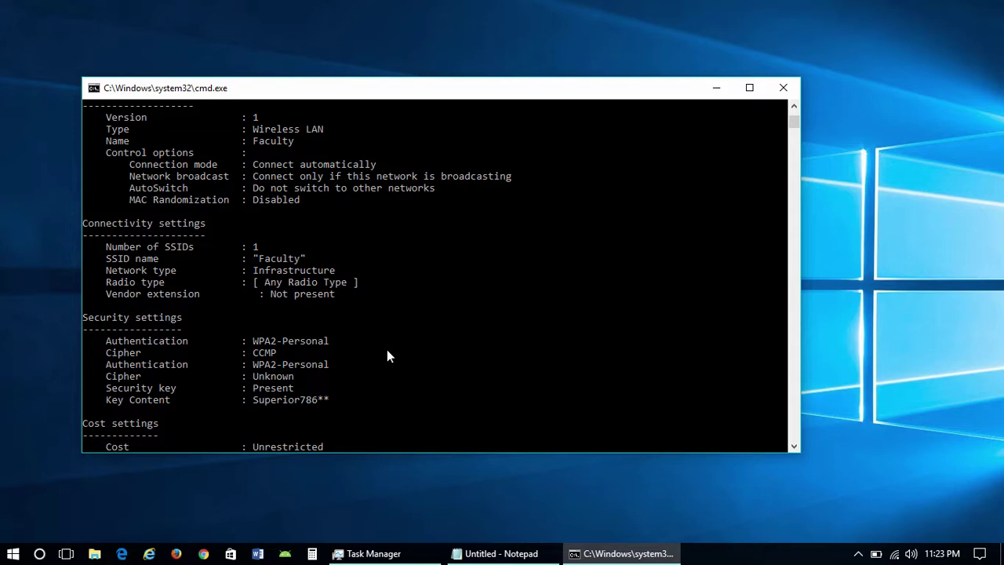
{"action": "scroll", "coordinate": [370, 259], "scroll_direction": "down", "scroll_amount": 1}
{"action": "scroll", "coordinate": [369, 262], "scroll_direction": "down", "scroll_amount": 1}
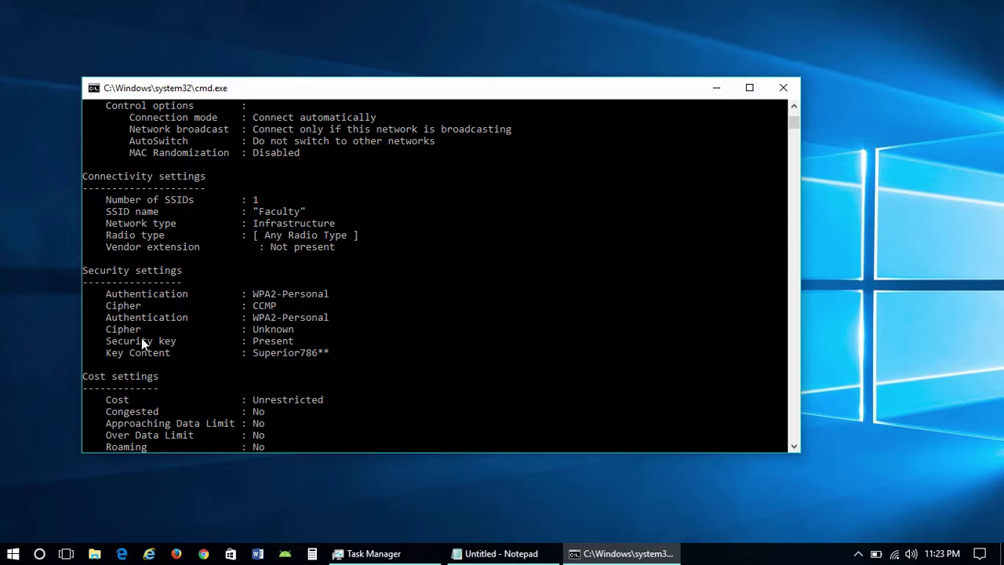
{"action": "left_click_drag", "start_coordinate": [189, 276], "coordinate": [110, 284]}
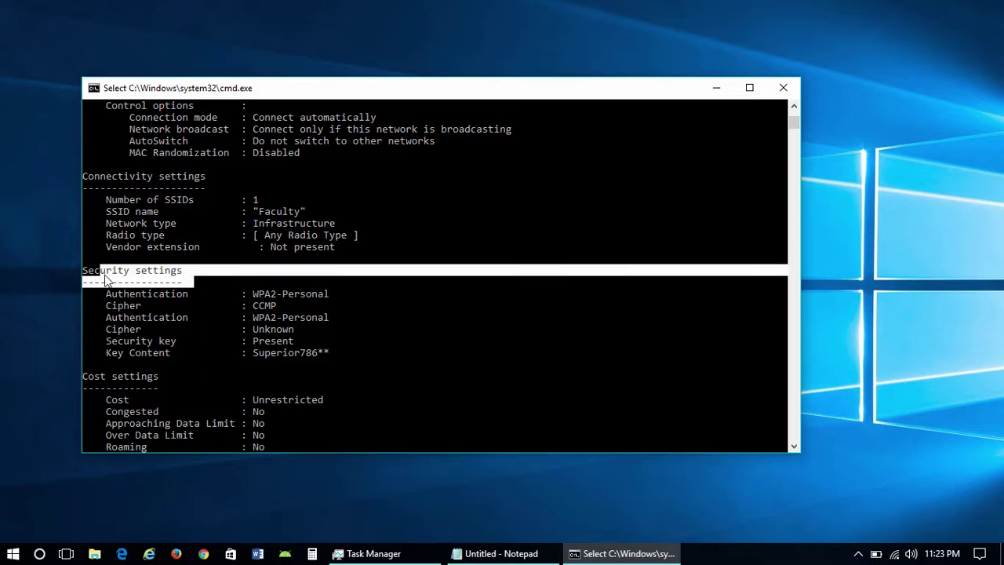
{"action": "left_click", "coordinate": [110, 328]}
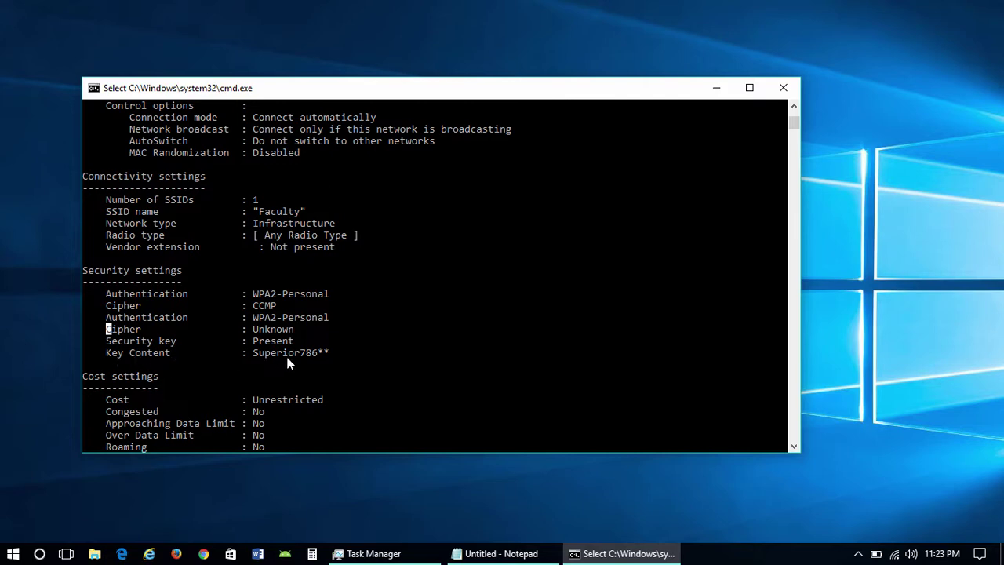
{"action": "left_click", "coordinate": [330, 353]}
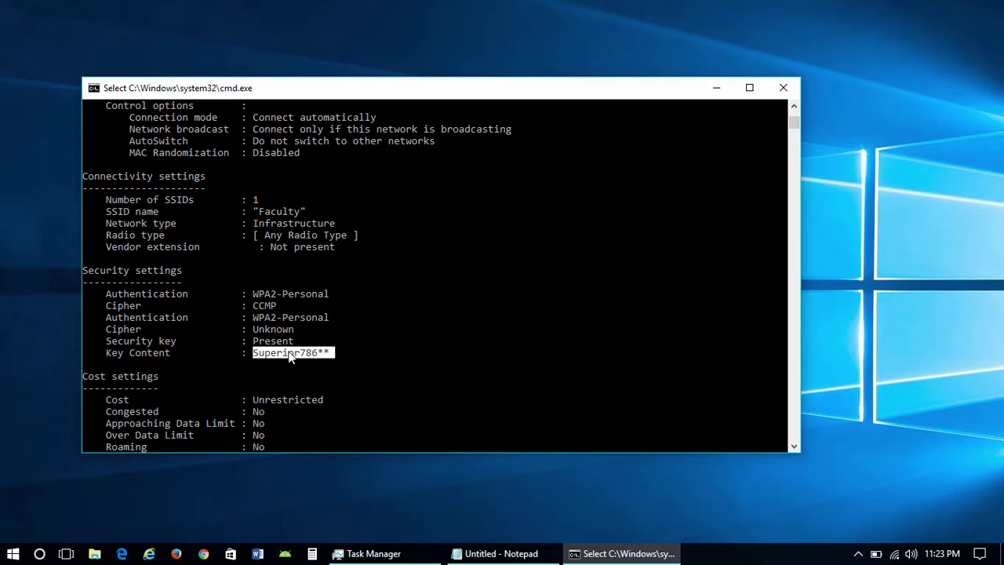
{"action": "left_click", "coordinate": [309, 354]}
{"action": "scroll", "coordinate": [343, 354], "scroll_direction": "down", "scroll_amount": 4}
{"action": "scroll", "coordinate": [339, 353], "scroll_direction": "up", "scroll_amount": 2}
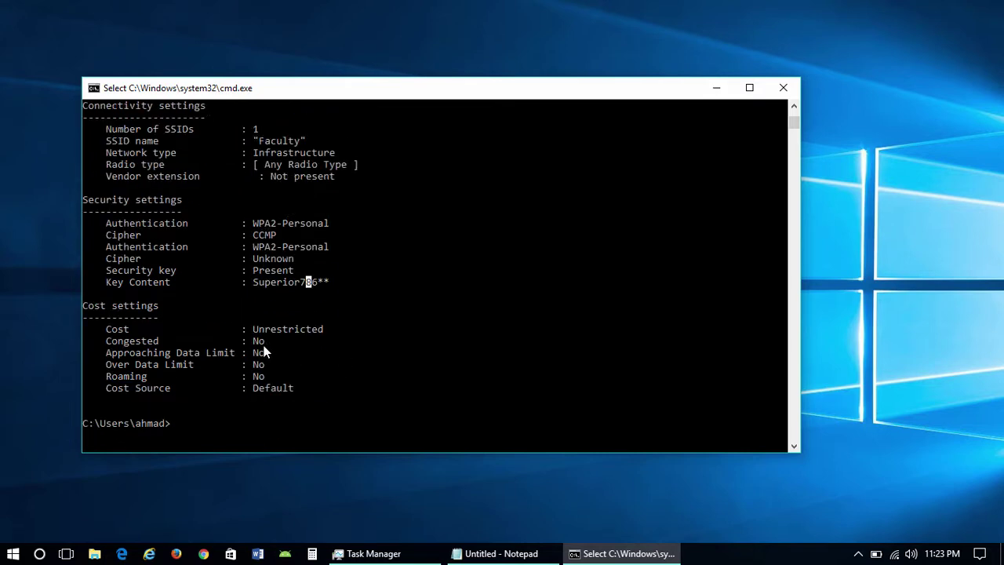
{"action": "scroll", "coordinate": [335, 352], "scroll_direction": "down", "scroll_amount": 2}
Run 'netsh wlan show profile' again to relist the saved Wi-Fi profiles
{"action": "type", "text": "nets"}
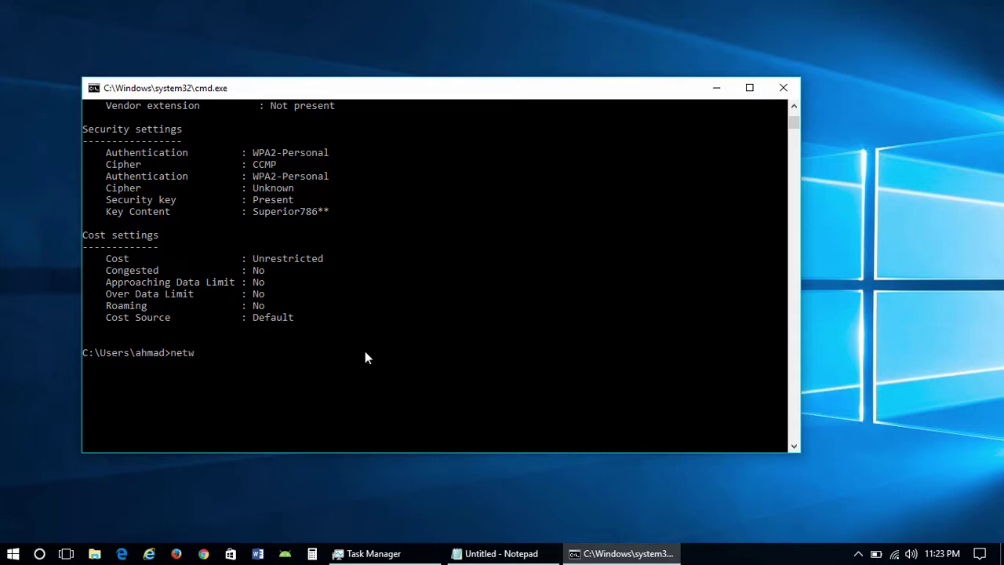
{"action": "type", "text": "h w"}
{"action": "key", "text": "BackSpace"}
{"action": "key", "text": "BackSpace"}
{"action": "key", "text": "BackSpace"}
{"action": "key", "text": "BackSpace"}
{"action": "type", "text": "sh wlan show prof"}
{"action": "type", "text": "ile"}
{"action": "key", "text": "Return"}
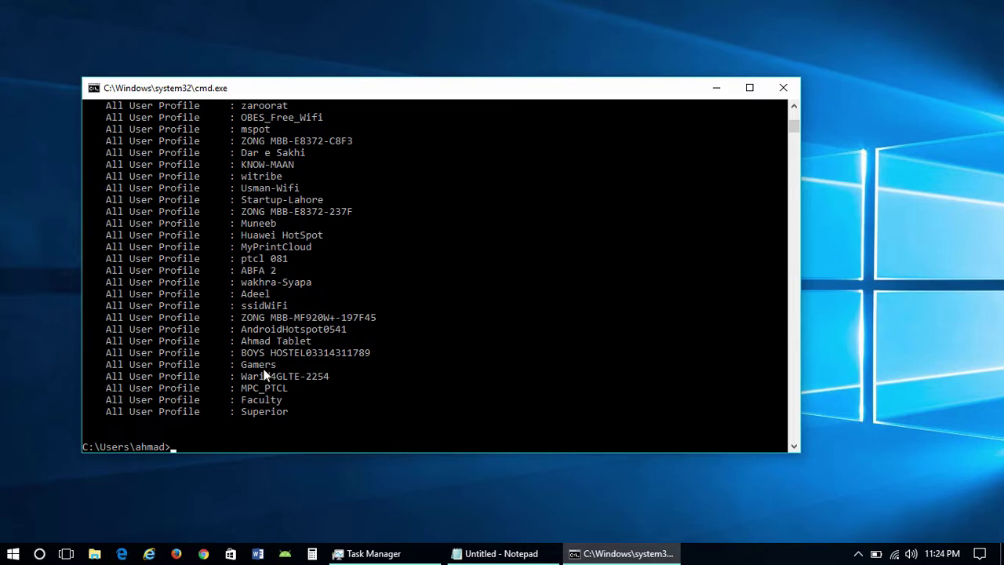
{"action": "scroll", "coordinate": [259, 418], "scroll_direction": "down", "scroll_amount": 1}
{"action": "type", "text": "ne"}
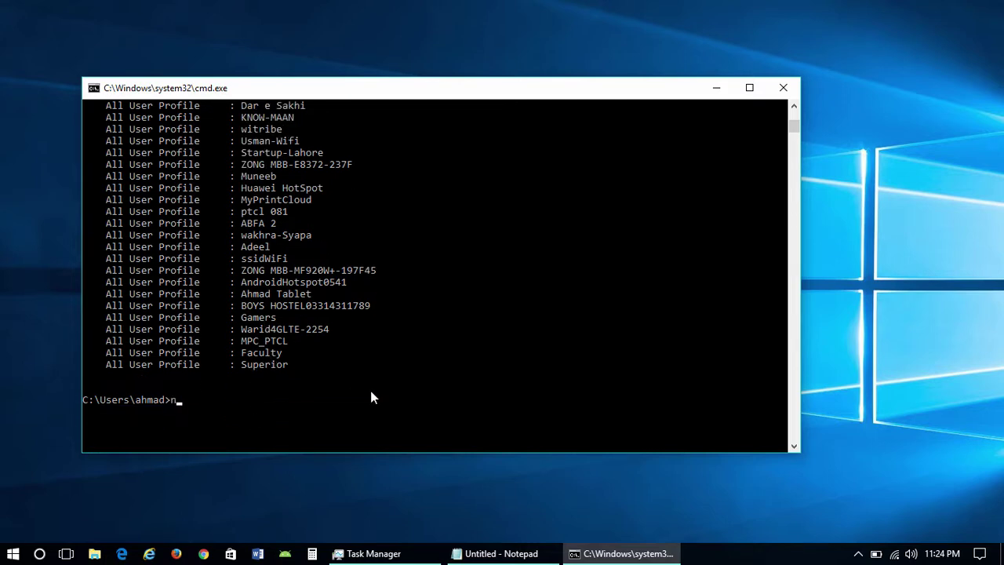
{"action": "type", "text": "tws"}
{"action": "key", "text": "BackSpace"}
{"action": "key", "text": "BackSpace"}
{"action": "type", "text": "sh "}
{"action": "type", "text": "wlan show p"}
{"action": "type", "text": "rofi"}
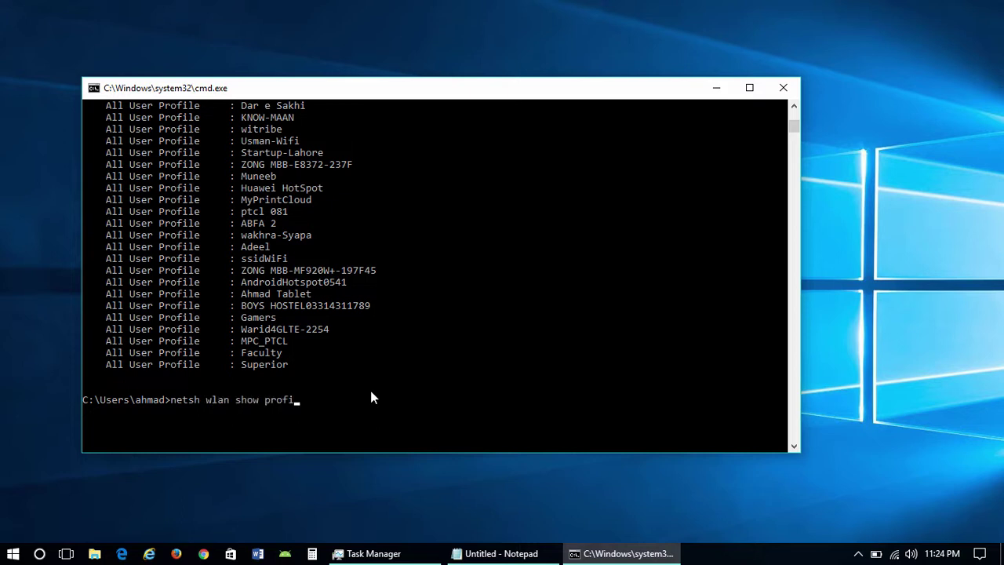
{"action": "type", "text": "le \"\""}
{"action": "key", "text": "Left"}
{"action": "type", "text": "G"}
{"action": "type", "text": "amers\" "}
{"action": "type", "text": "key=clear"}
{"action": "key", "text": "Return"}
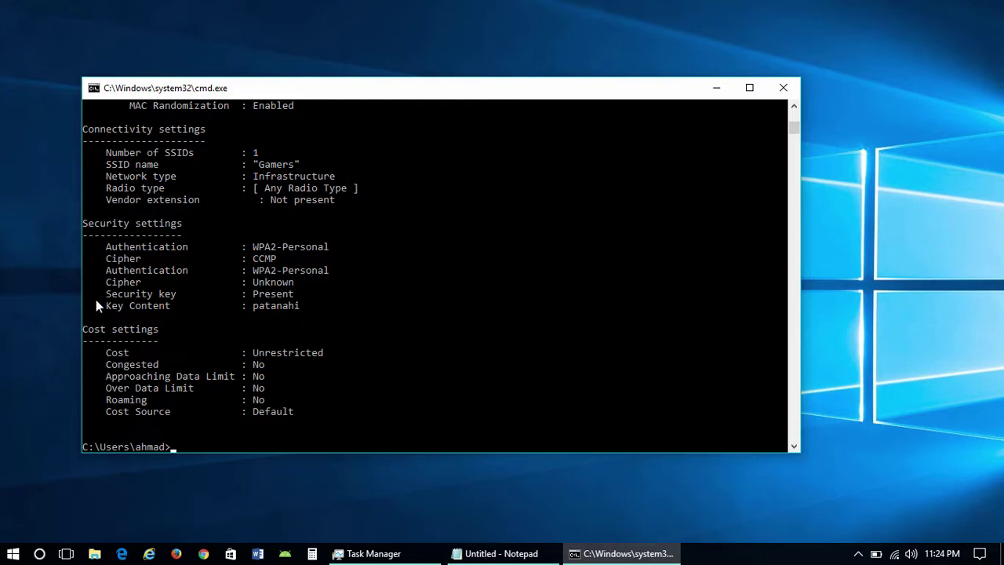
Scroll back up through the Gamers profile output, then close the Command Prompt window
{"action": "scroll", "coordinate": [277, 324], "scroll_direction": "up", "scroll_amount": 1}
{"action": "scroll", "coordinate": [278, 324], "scroll_direction": "up", "scroll_amount": 2}
{"action": "scroll", "coordinate": [276, 322], "scroll_direction": "down", "scroll_amount": 4}
{"action": "scroll", "coordinate": [235, 329], "scroll_direction": "up", "scroll_amount": 7}
{"action": "scroll", "coordinate": [165, 343], "scroll_direction": "up", "scroll_amount": 3}
{"action": "scroll", "coordinate": [188, 341], "scroll_direction": "down", "scroll_amount": 5}
{"action": "scroll", "coordinate": [197, 340], "scroll_direction": "up", "scroll_amount": 1}
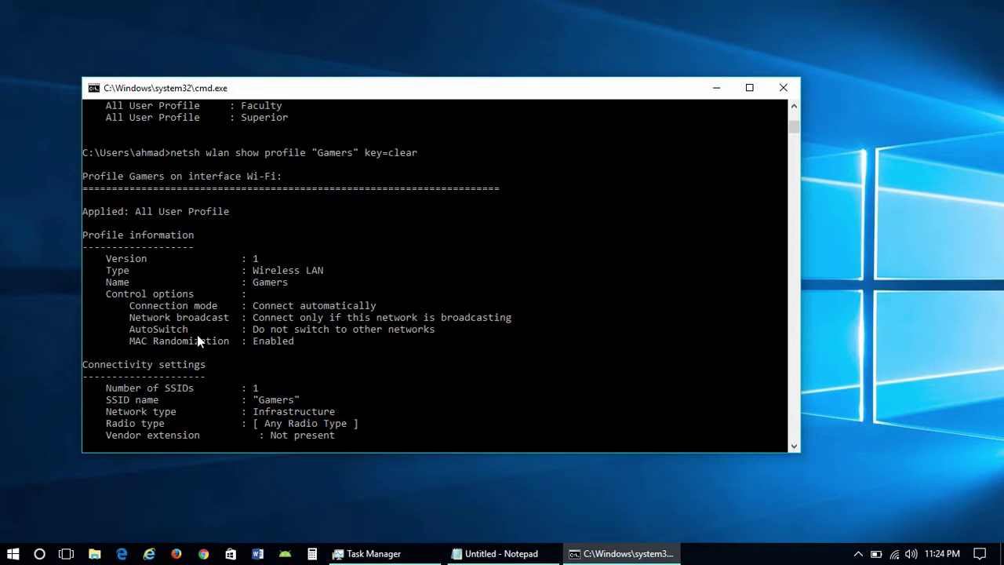
{"action": "scroll", "coordinate": [197, 339], "scroll_direction": "up", "scroll_amount": 4}
{"action": "scroll", "coordinate": [197, 334], "scroll_direction": "up", "scroll_amount": 3}
{"action": "scroll", "coordinate": [196, 334], "scroll_direction": "up", "scroll_amount": 1}
{"action": "scroll", "coordinate": [197, 334], "scroll_direction": "up", "scroll_amount": 3}
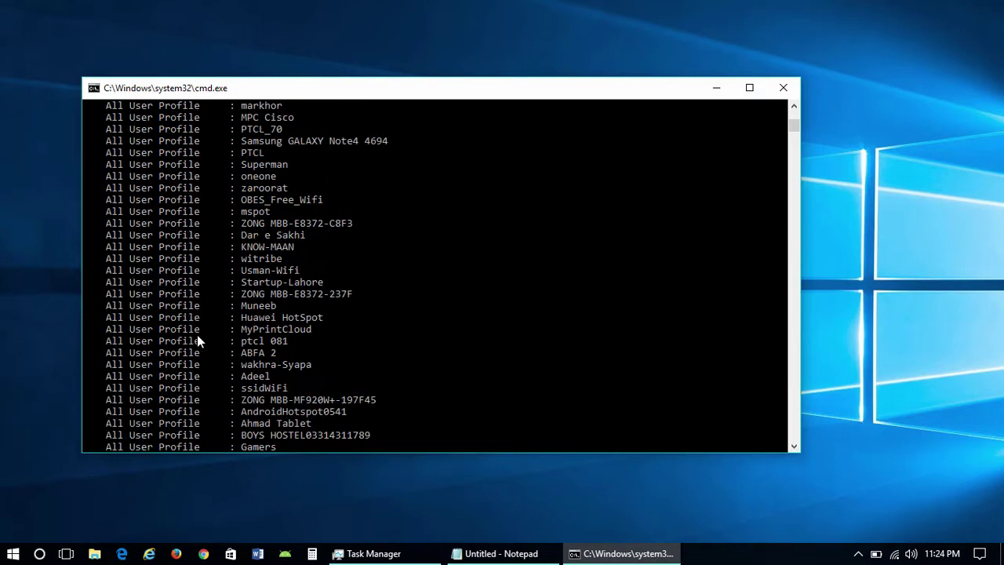
{"action": "scroll", "coordinate": [197, 334], "scroll_direction": "up", "scroll_amount": 1}
{"action": "scroll", "coordinate": [197, 334], "scroll_direction": "up", "scroll_amount": 2}
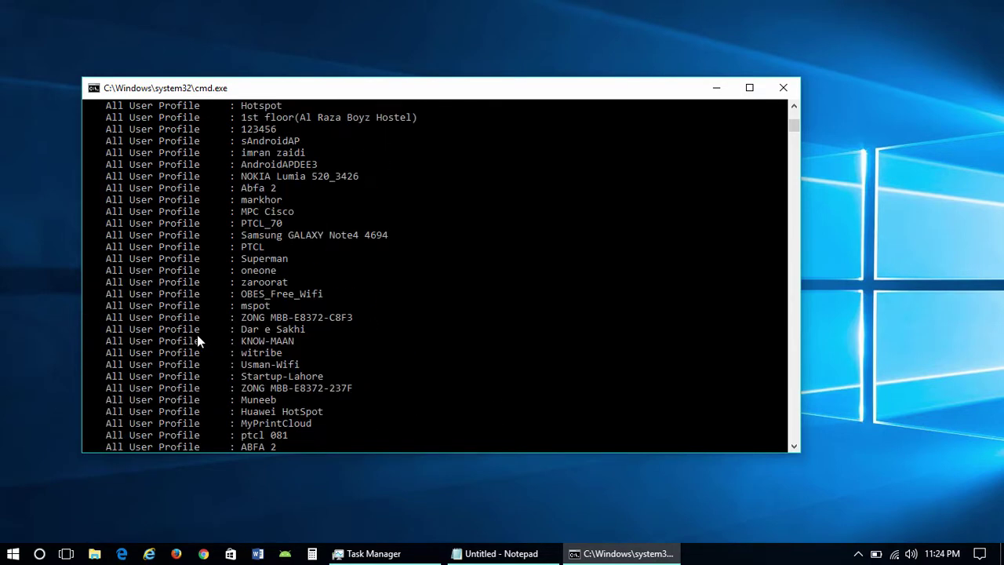
{"action": "scroll", "coordinate": [197, 334], "scroll_direction": "up", "scroll_amount": 2}
{"action": "scroll", "coordinate": [197, 334], "scroll_direction": "up", "scroll_amount": 3}
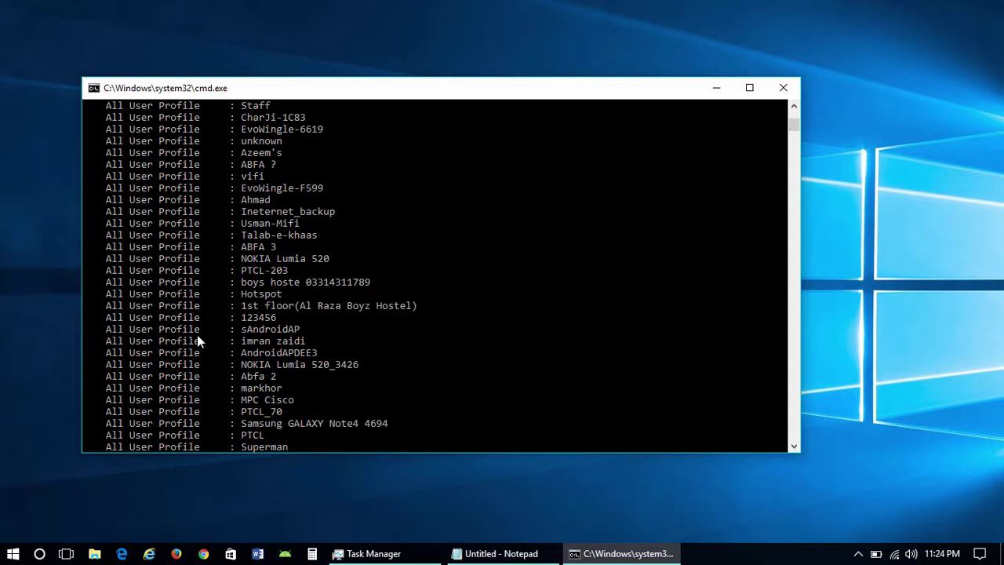
{"action": "scroll", "coordinate": [196, 334], "scroll_direction": "up", "scroll_amount": 3}
{"action": "left_click", "coordinate": [783, 87]}
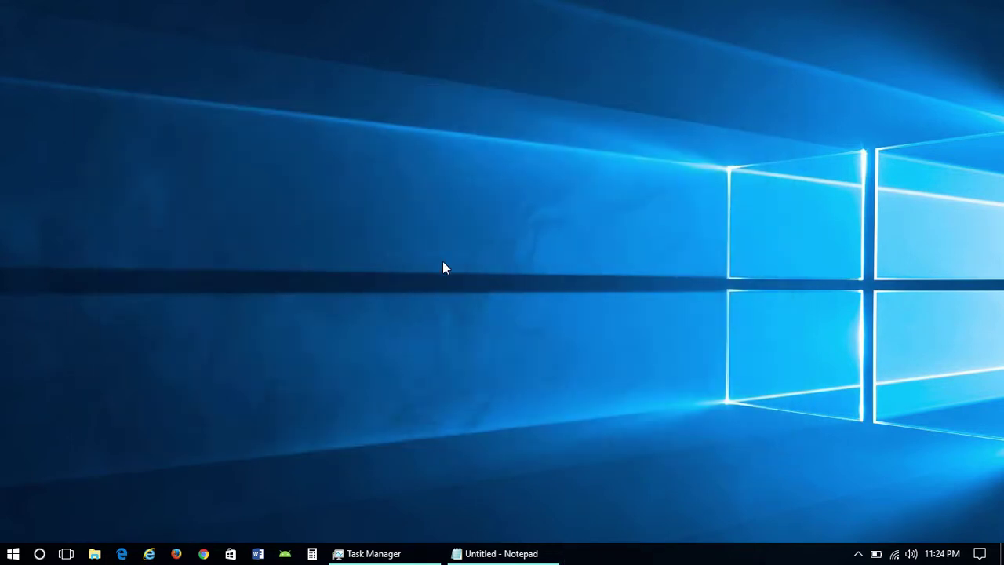